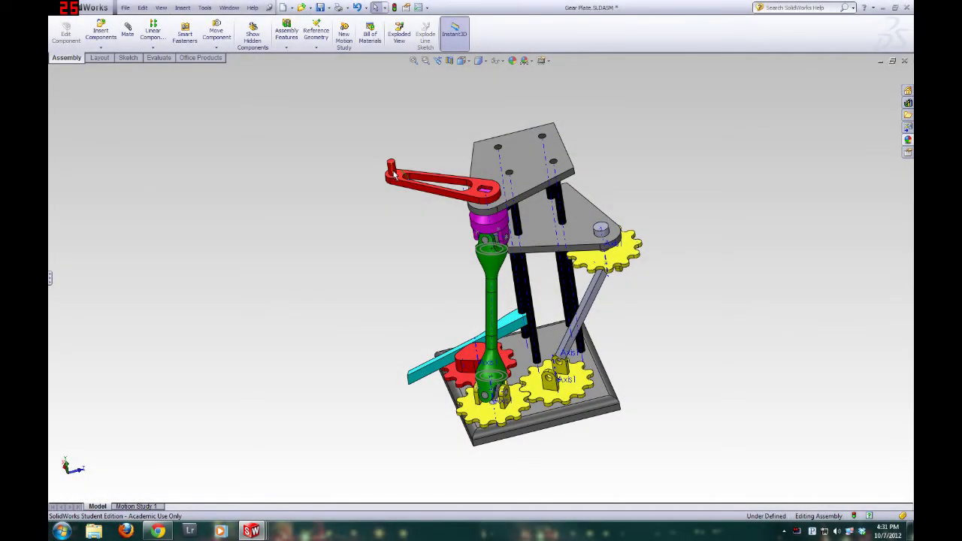
- Drag the red handle around its axis so the crank arm, linkage and gears turn
mouse_move(391, 175)
mouse_down()
mouse_move(569, 88)
mouse_move(413, 265)
mouse_up()
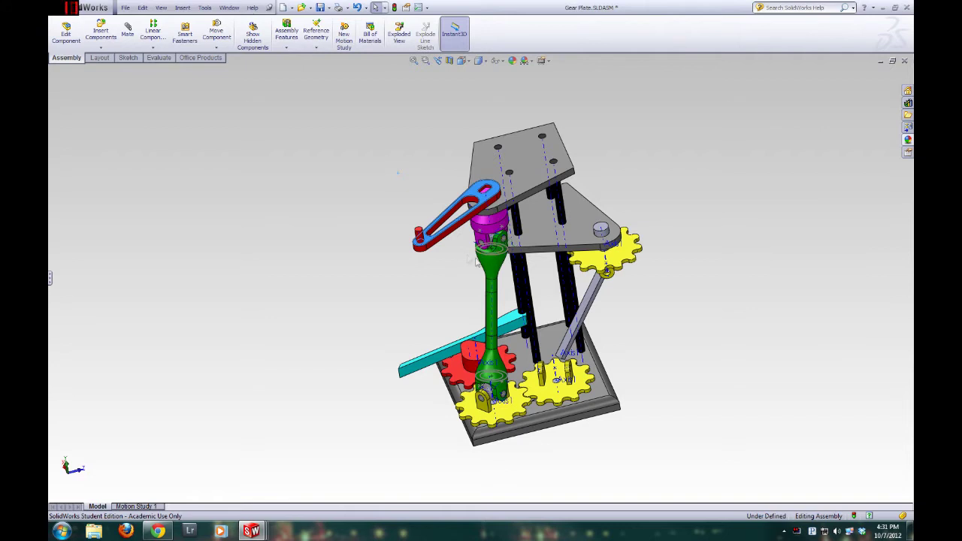
middle_drag(398, 173, 498, 281)
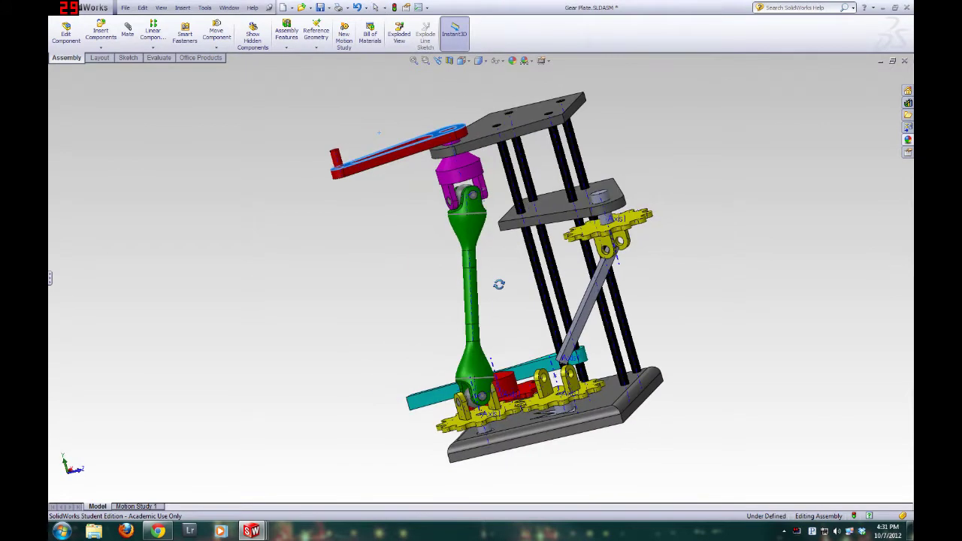
scroll(620, 266, down, 5)
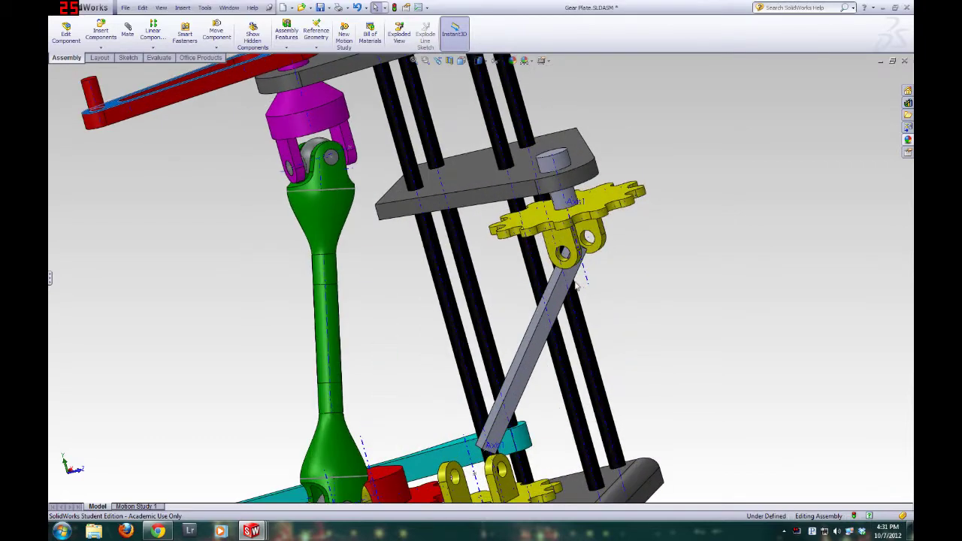
mouse_move(571, 278)
middle_down()
mouse_move(432, 363)
mouse_move(509, 418)
mouse_move(475, 419)
mouse_move(535, 260)
middle_up()
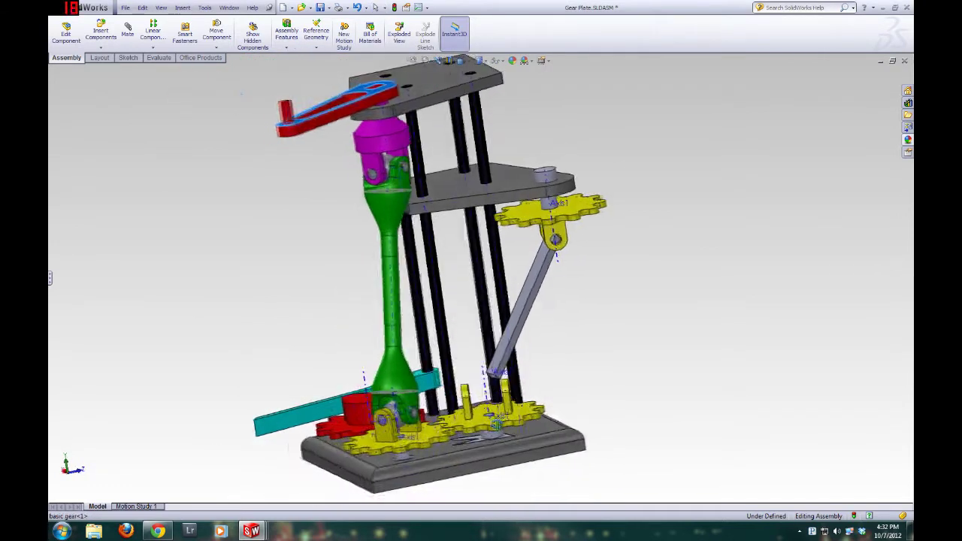
scroll(534, 259, down, 2)
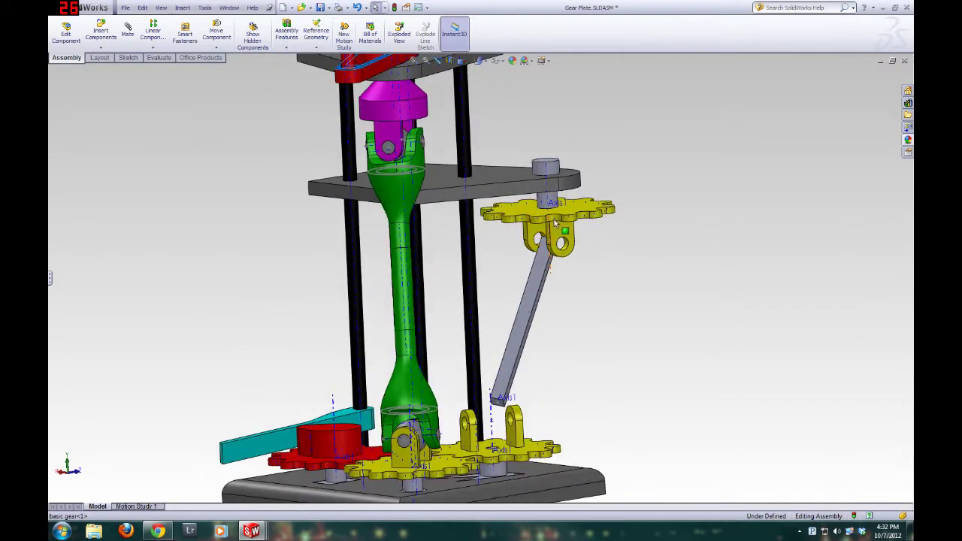
scroll(526, 270, down, 1)
scroll(477, 314, up, 4)
middle_drag(477, 315, 416, 432)
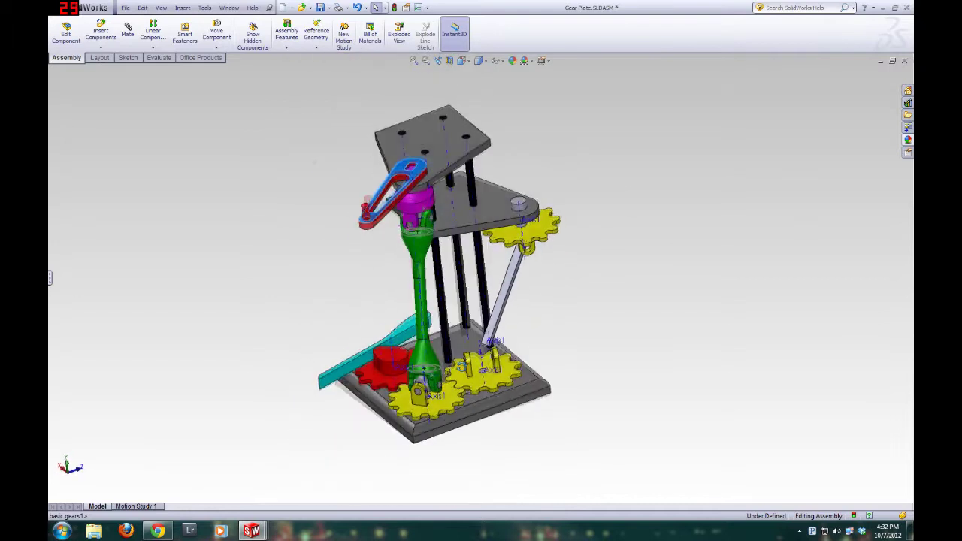
scroll(416, 432, down, 3)
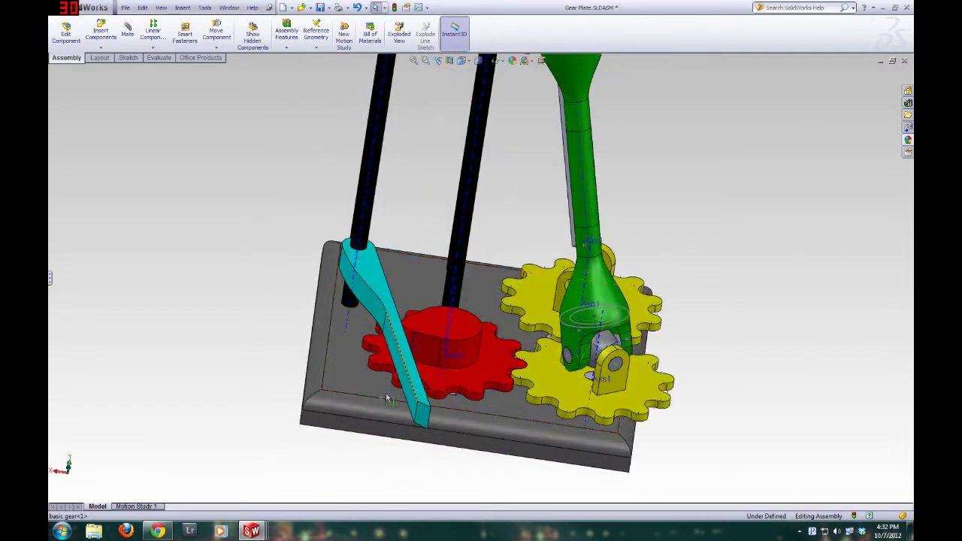
mouse_move(518, 382)
middle_down()
mouse_move(461, 349)
mouse_move(418, 185)
middle_up()
scroll(418, 185, up, 3)
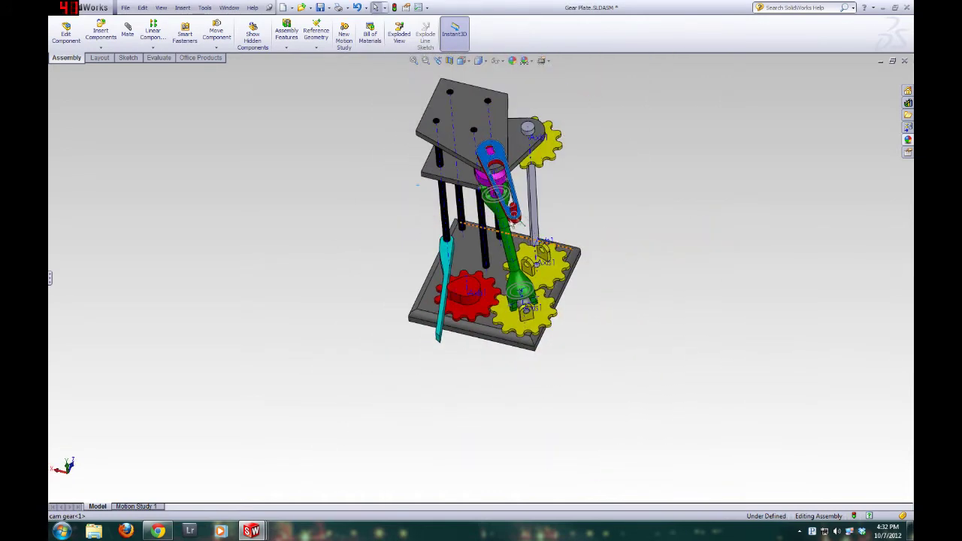
scroll(418, 185, down, 3)
- Orbit to a lower view, then drag the red crank arm upward to turn the gears
mouse_move(417, 185)
middle_down()
mouse_move(505, 373)
mouse_move(457, 222)
middle_up()
scroll(457, 222, up, 3)
scroll(457, 223, down, 3)
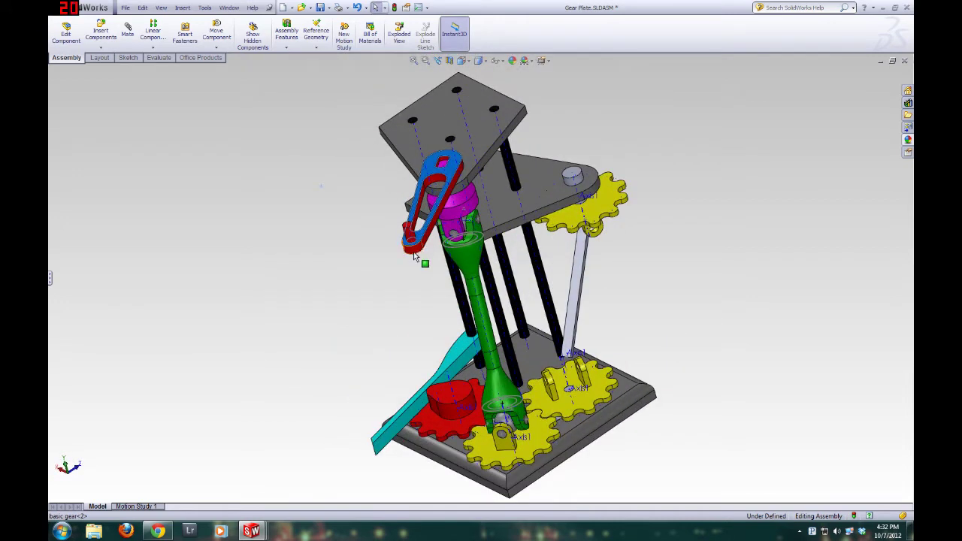
drag(519, 109, 532, 122)
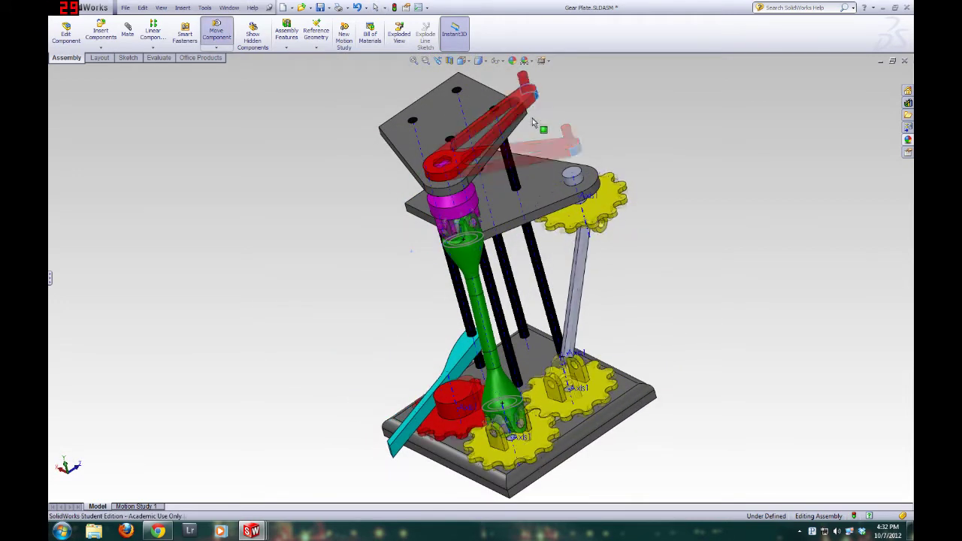